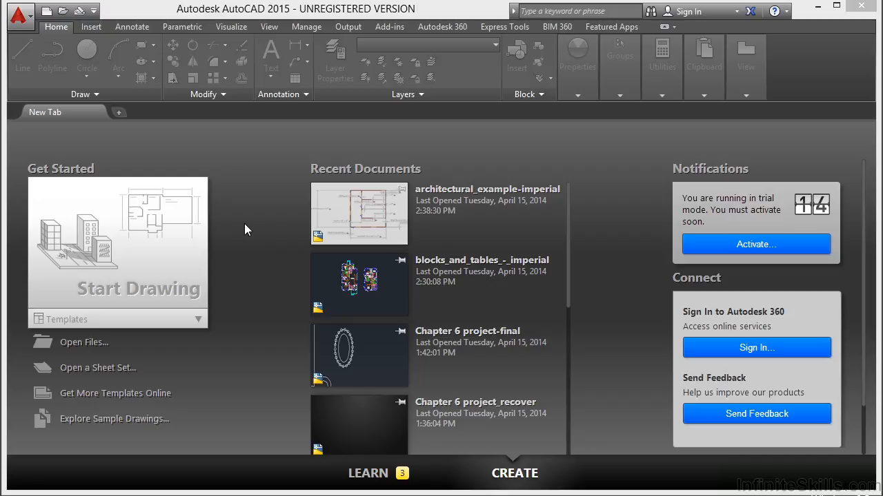
Open the drawing architectural_example-imperial.dwg from the 07 folder.
left_click(84, 343)
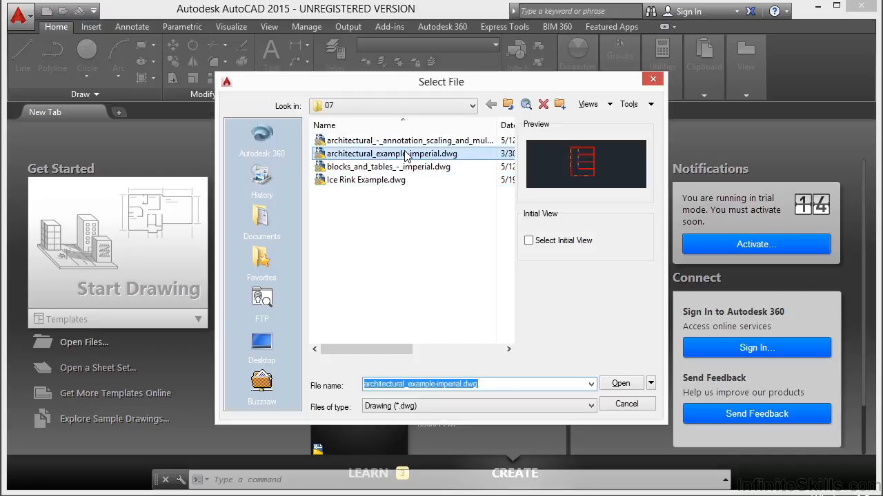
left_click(622, 385)
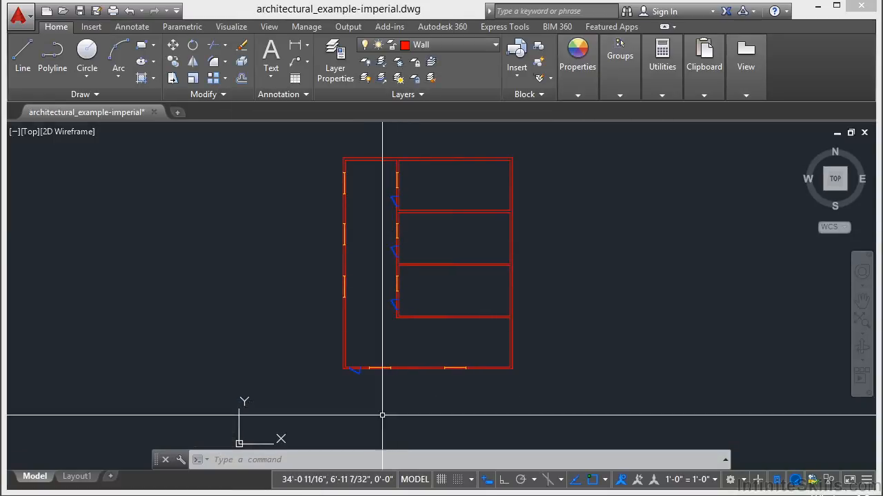
left_click(867, 485)
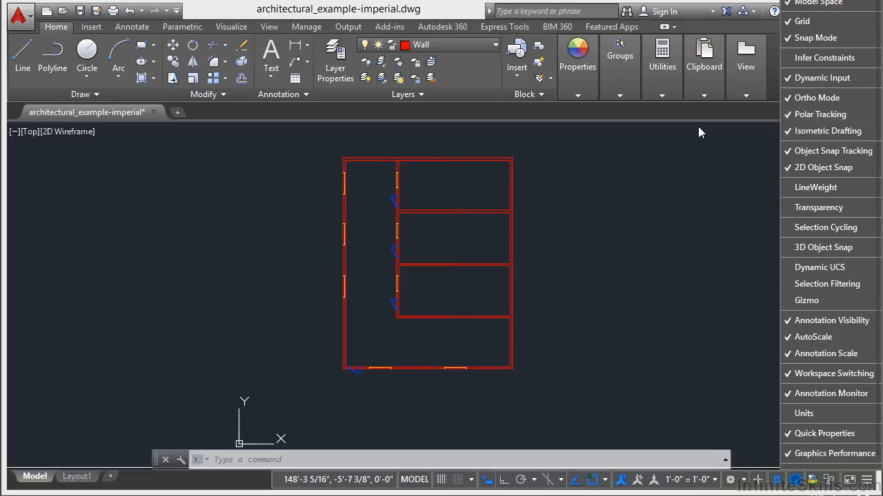
left_click(581, 251)
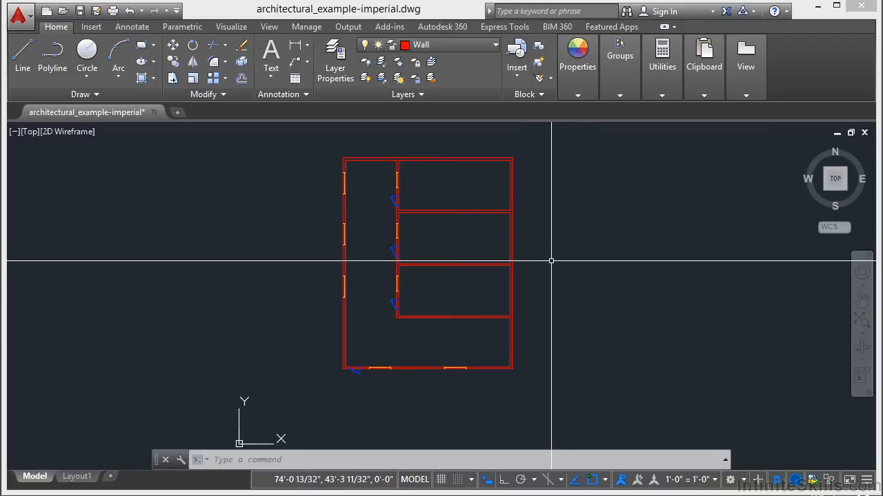
Identify the coordinates of the room corner where the second partition's upper line meets the corridor's interior wall, using the ID command.
scroll(385, 262, "up", 2)
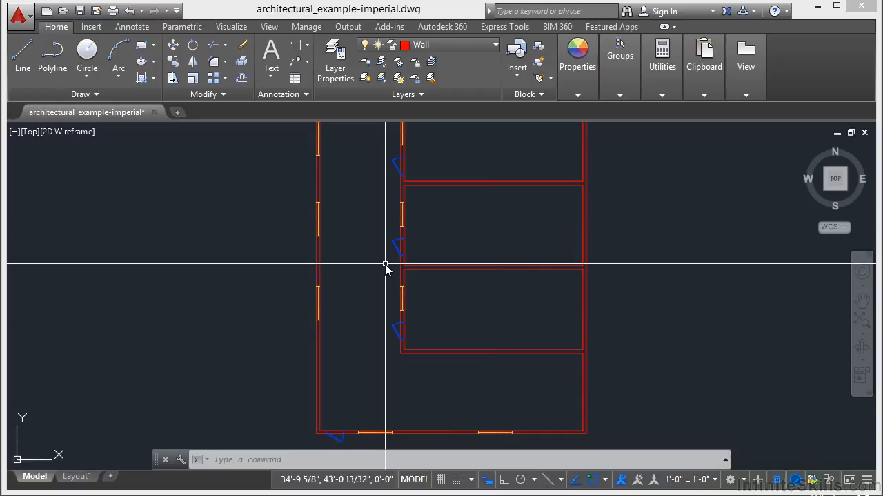
type("ID")
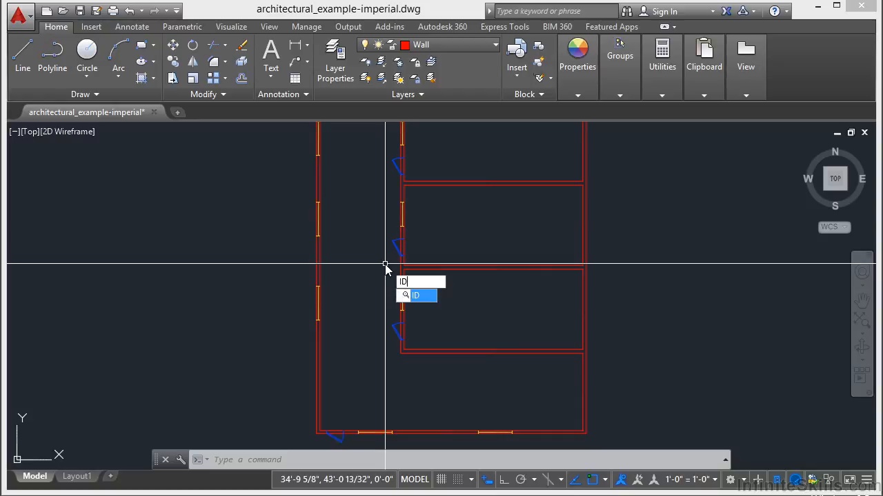
key("Return")
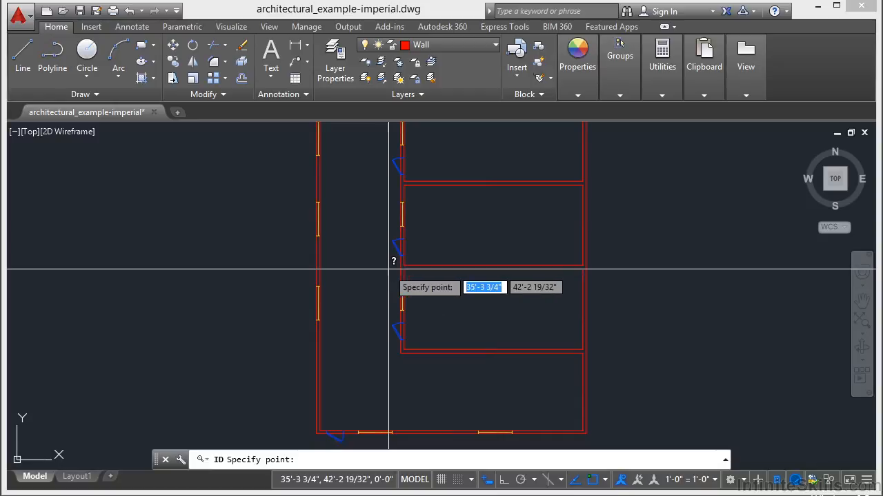
scroll(386, 266, "up", 3)
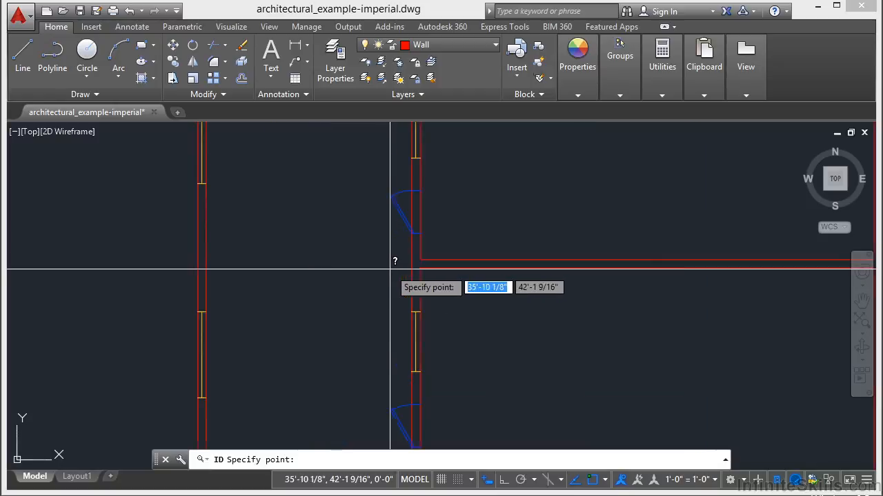
left_click(427, 261)
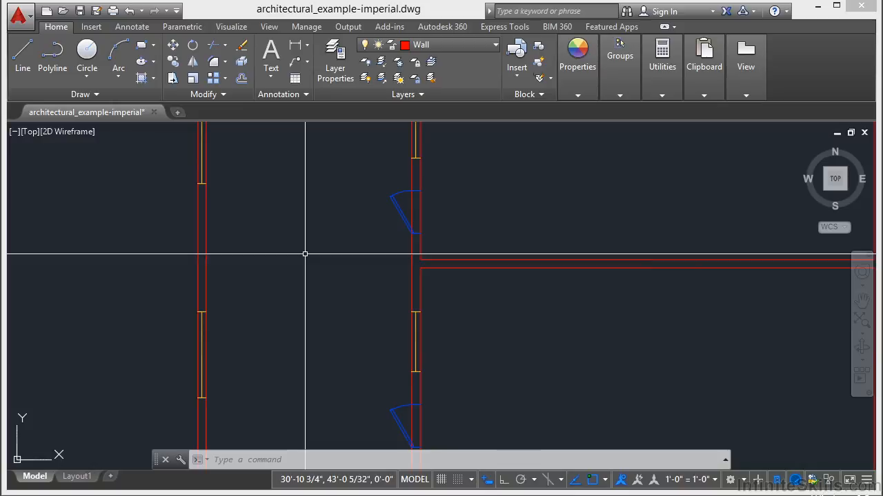
Measure the corridor's clear width with DIST, from the interior wall's corridor face to the inner face of the exterior wall.
type("di")
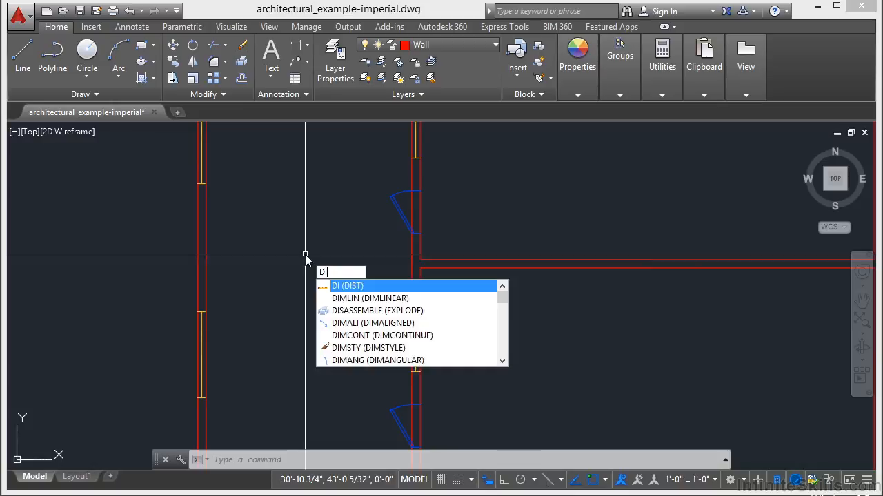
key("Return")
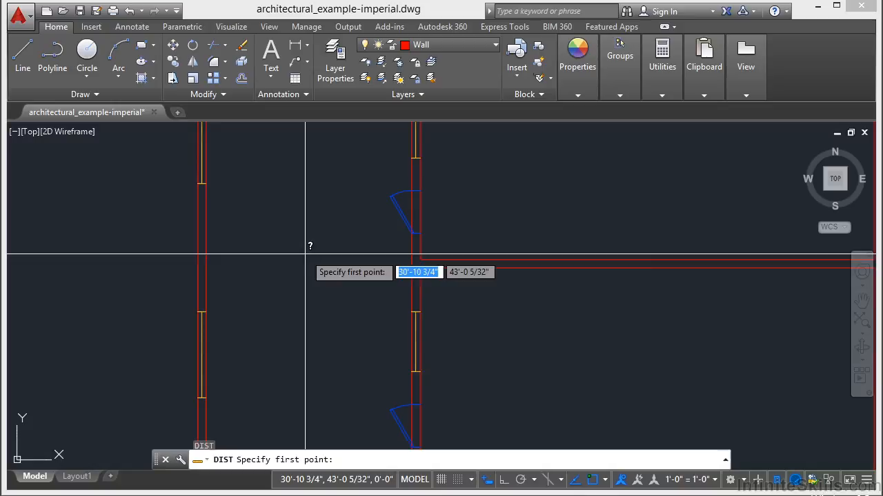
left_click(412, 261)
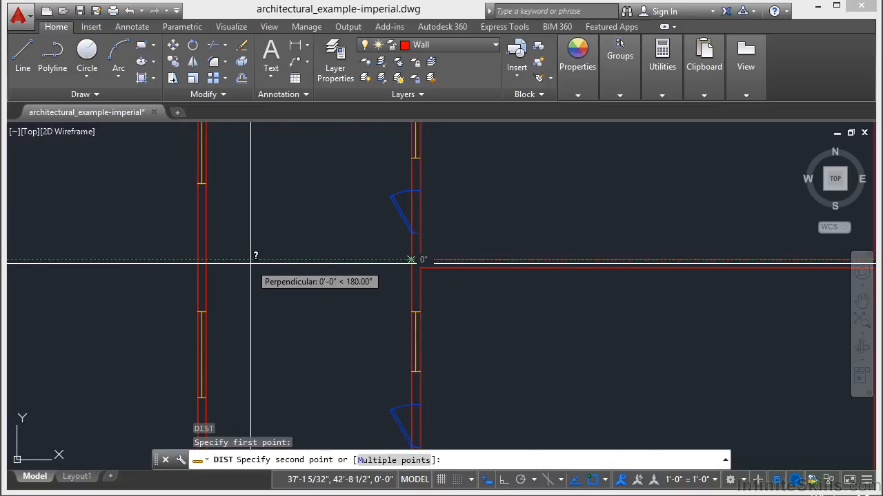
left_click(205, 261)
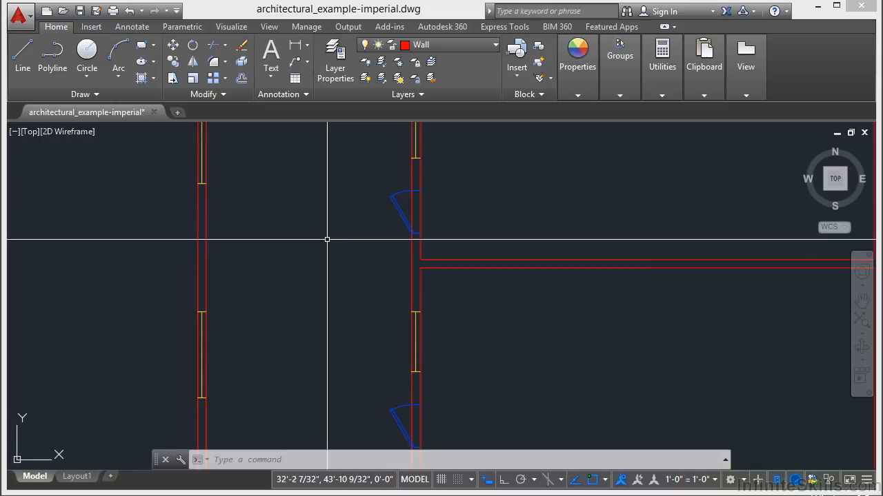
Measure the distance from the partition's room corner straight across the corridor to the exterior wall's inner face, using Measure Distance.
left_click(664, 95)
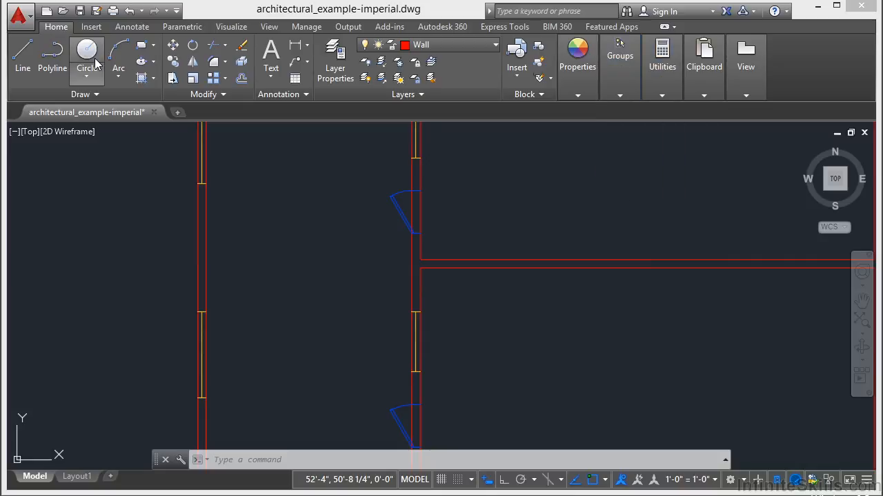
mouse_move(662, 84)
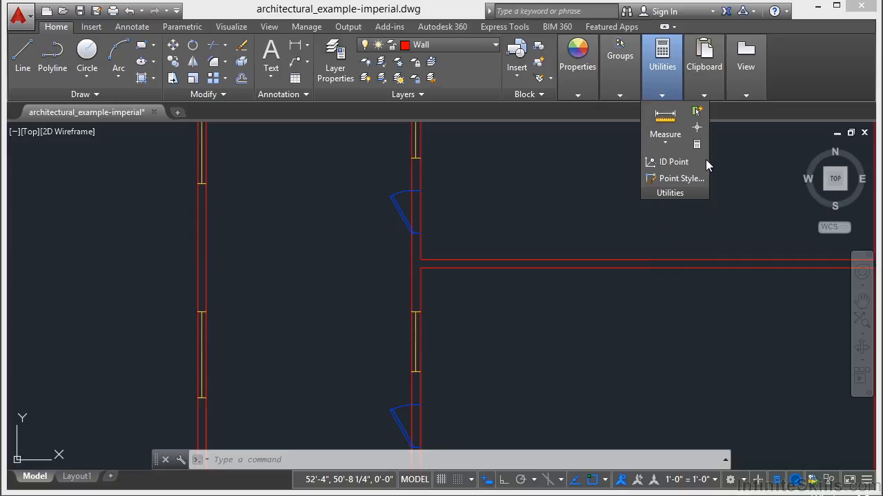
left_click(665, 146)
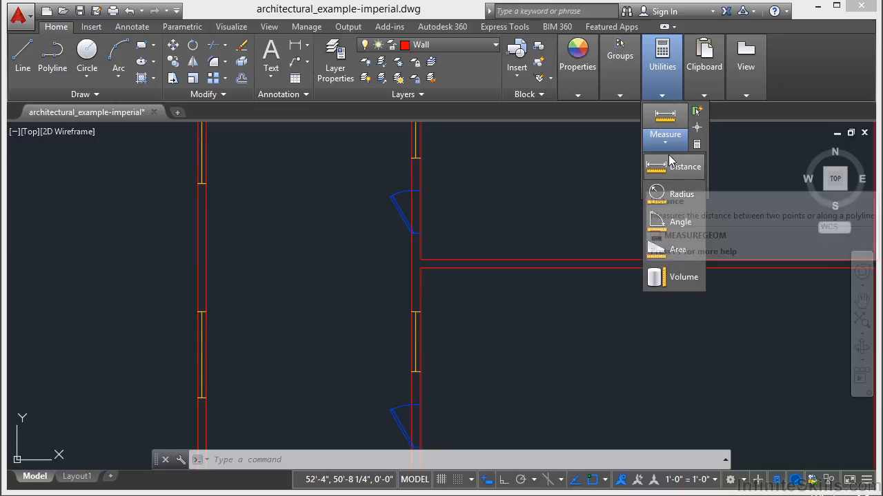
left_click(673, 178)
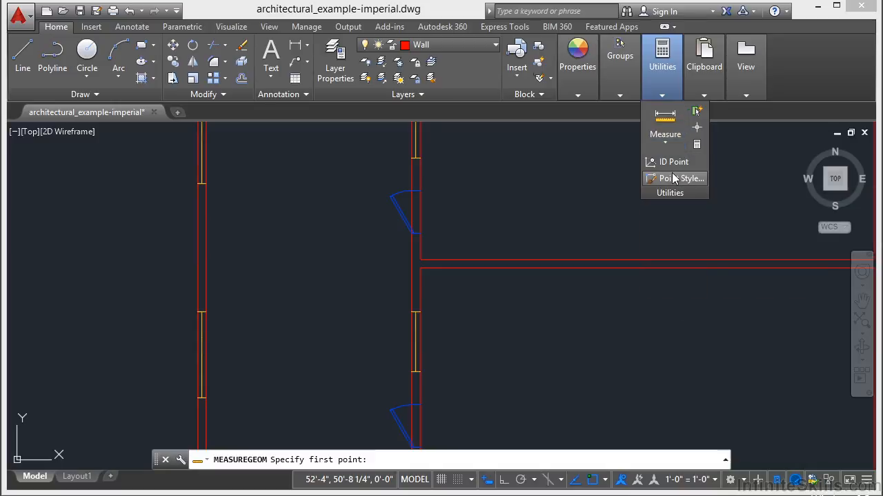
left_click(429, 260)
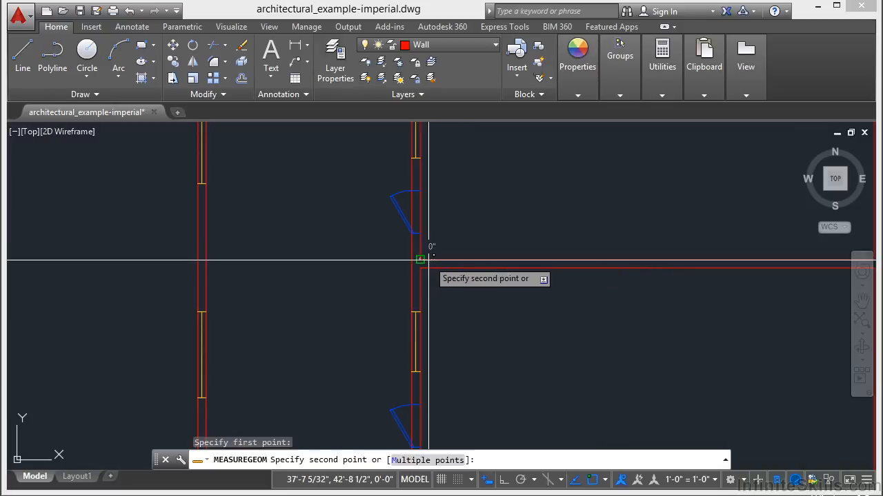
left_click(210, 260)
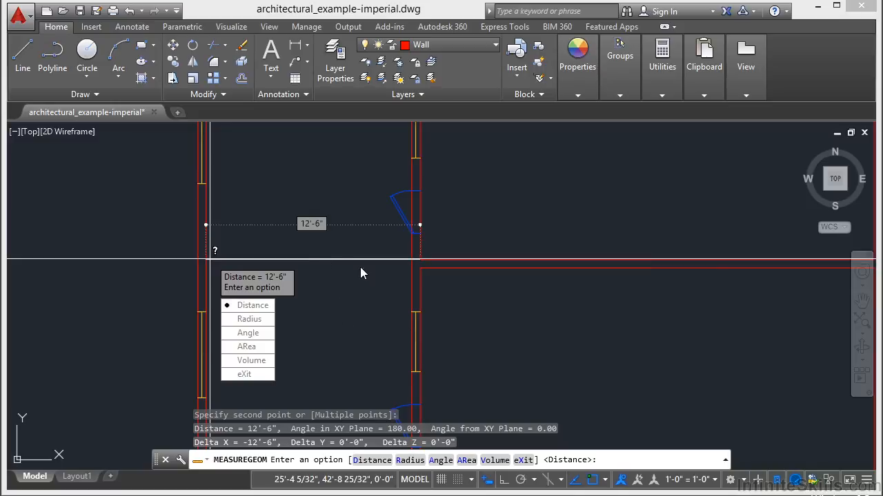
key("Escape")
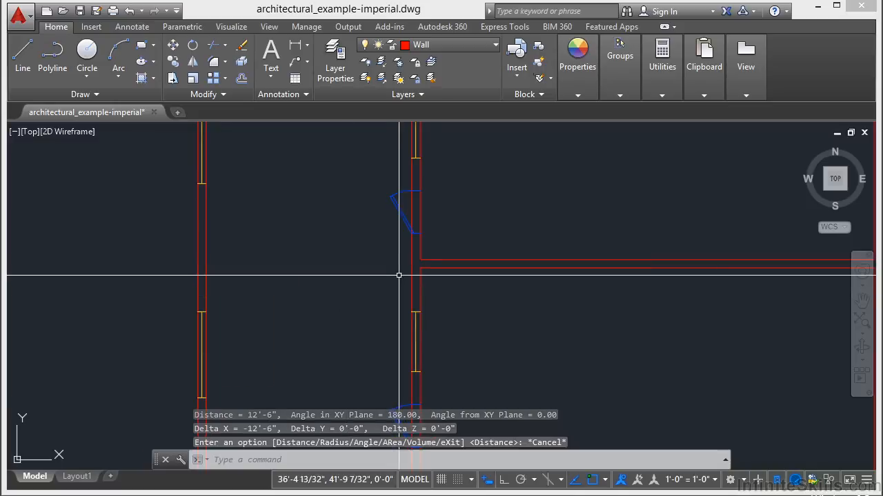
Measure the inner perimeter of the uppermost room beside the corridor, using the Multiple points option through all four corners.
scroll(392, 275, "down", 5)
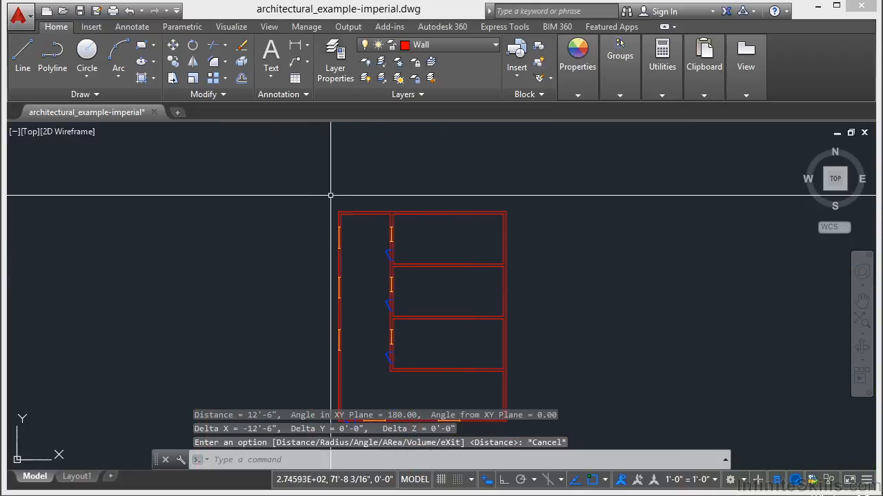
scroll(491, 220, "up", 5)
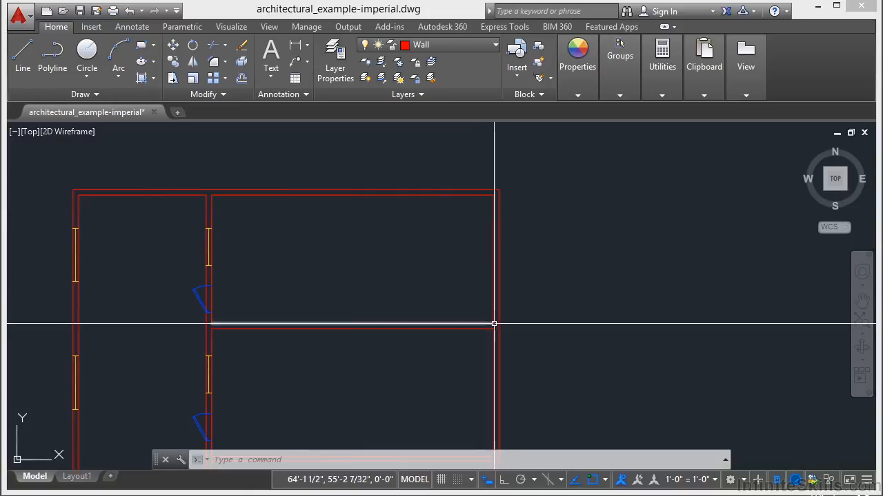
left_click(671, 96)
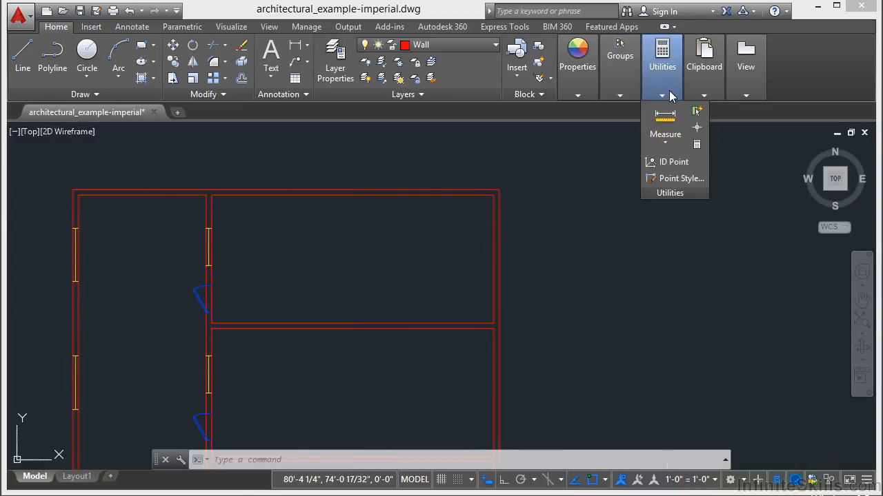
left_click(666, 140)
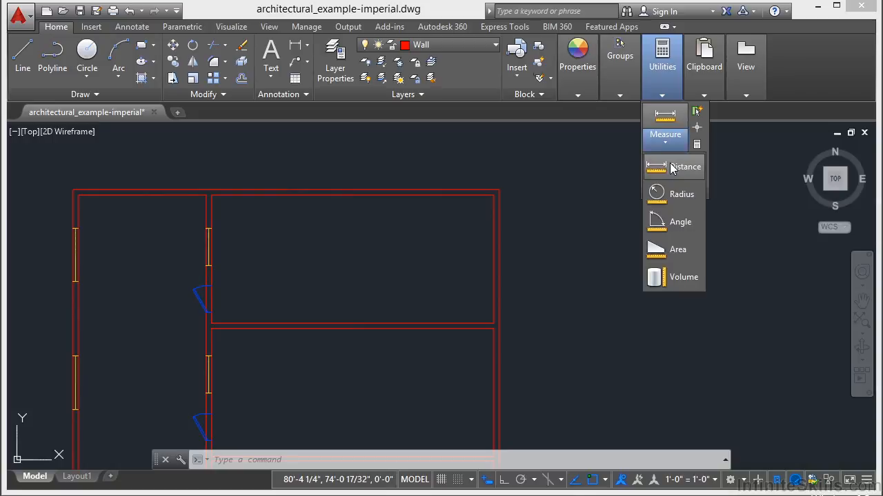
left_click(672, 168)
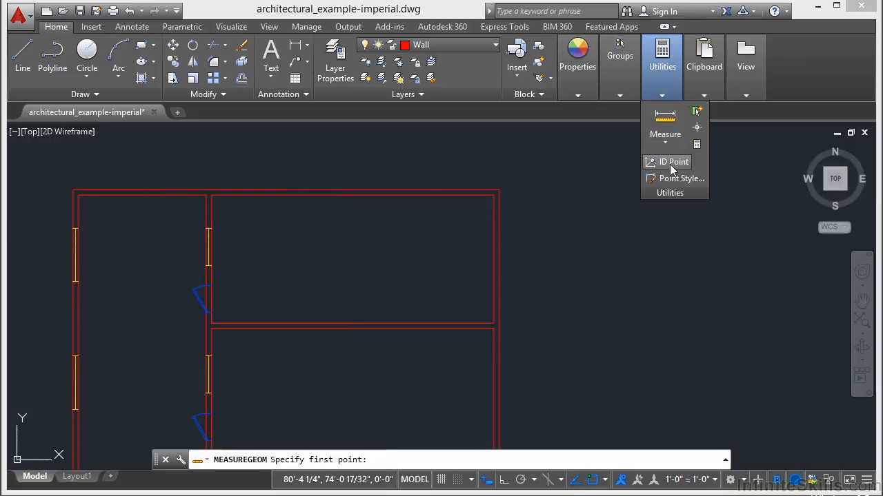
left_click(492, 322)
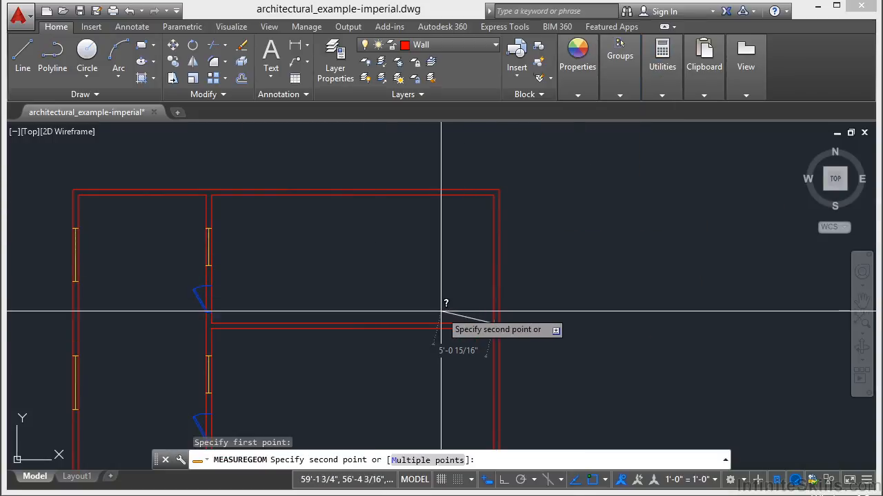
left_click(442, 461)
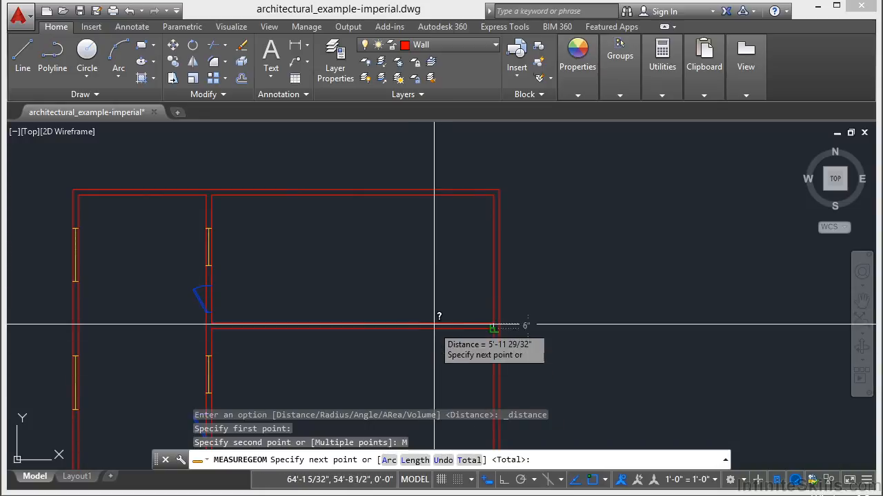
left_click(493, 196)
left_click(213, 197)
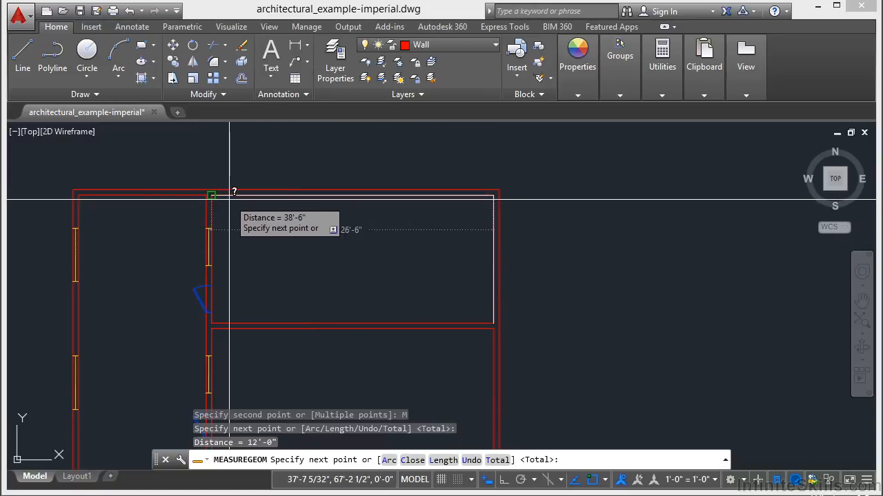
left_click(212, 322)
left_click(493, 322)
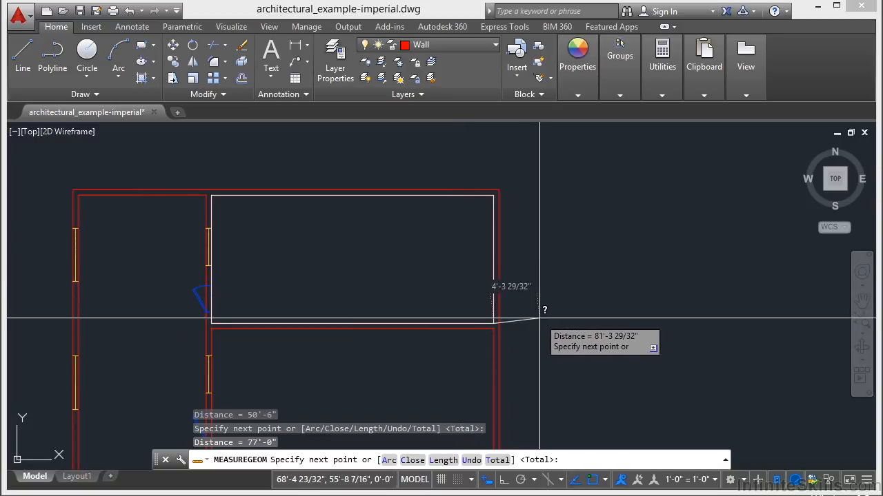
key("Return")
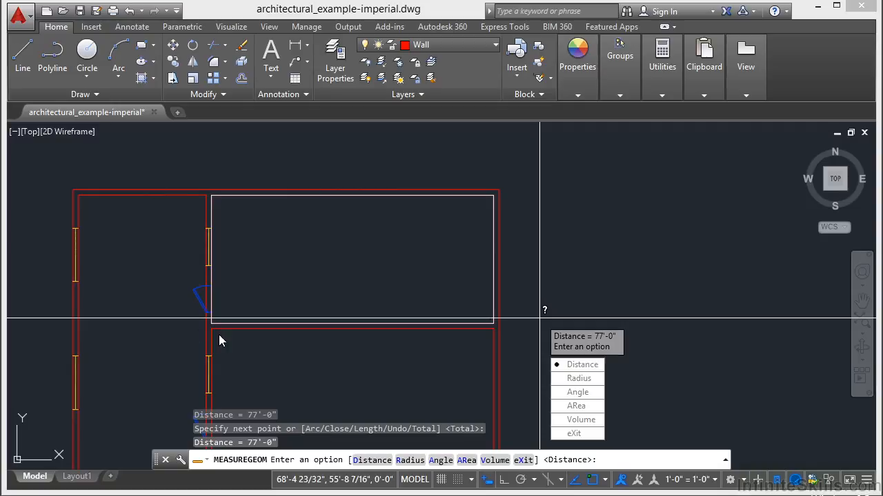
Measure the radius of the swing arc on the uppermost room's door.
left_click(590, 382)
scroll(563, 248, "down", 2)
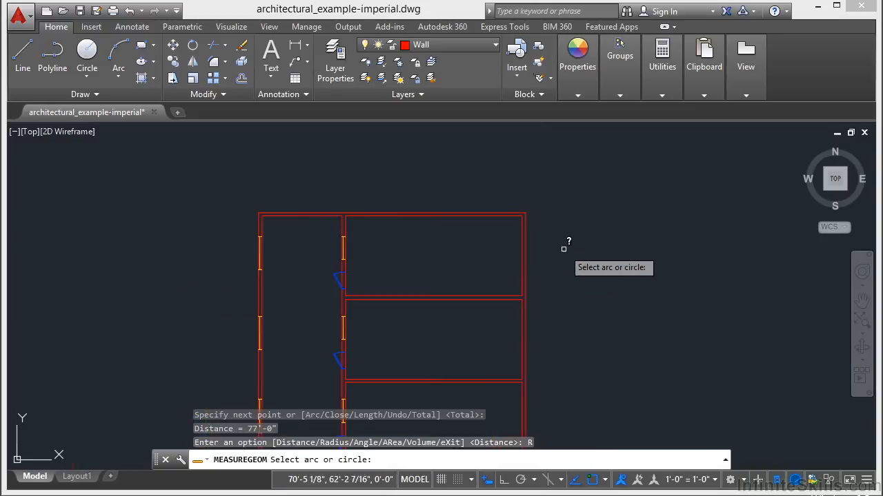
scroll(339, 282, "up", 6)
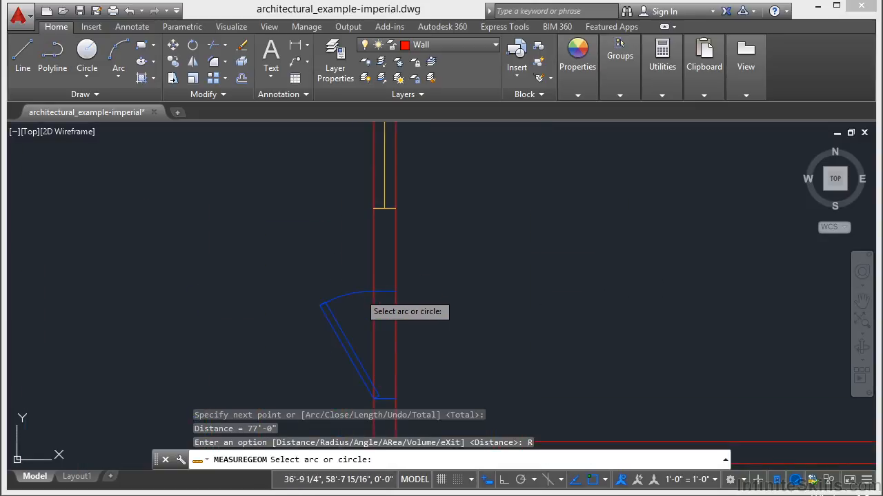
left_click(359, 294)
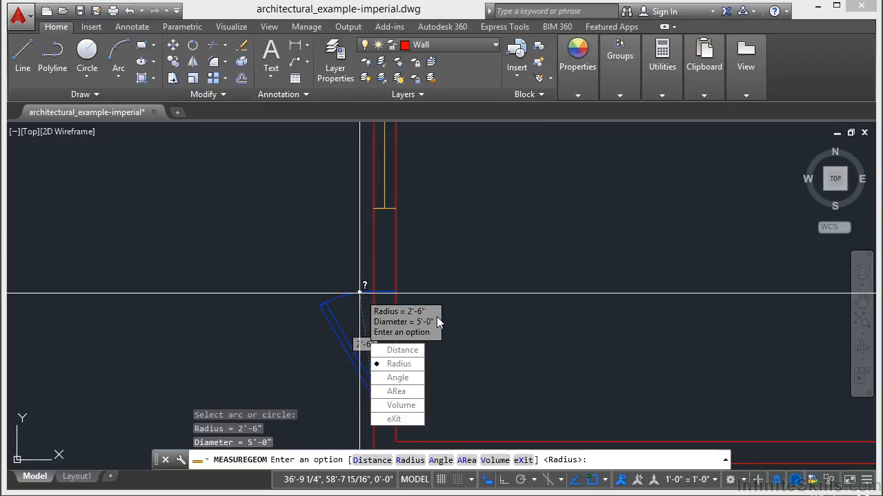
Measure the angle between the uppermost room's lower wall line and its corridor-side wall line, using the Angle option.
left_click(407, 382)
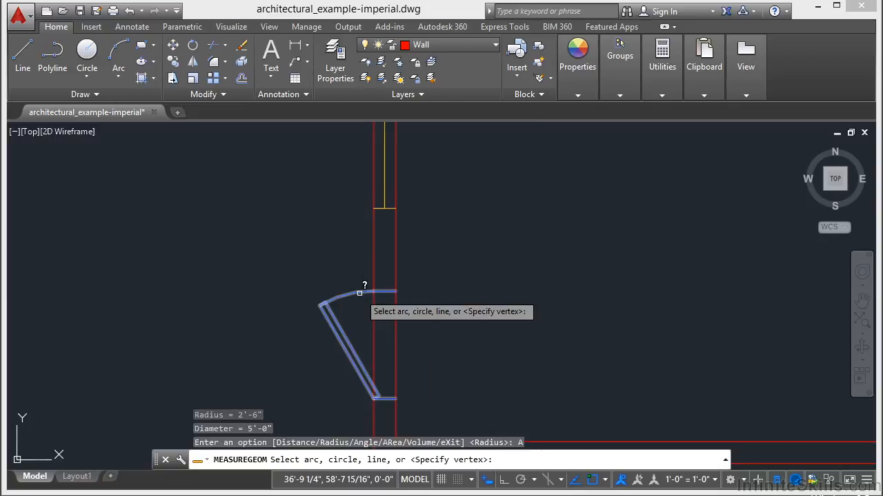
scroll(322, 255, "down", 2)
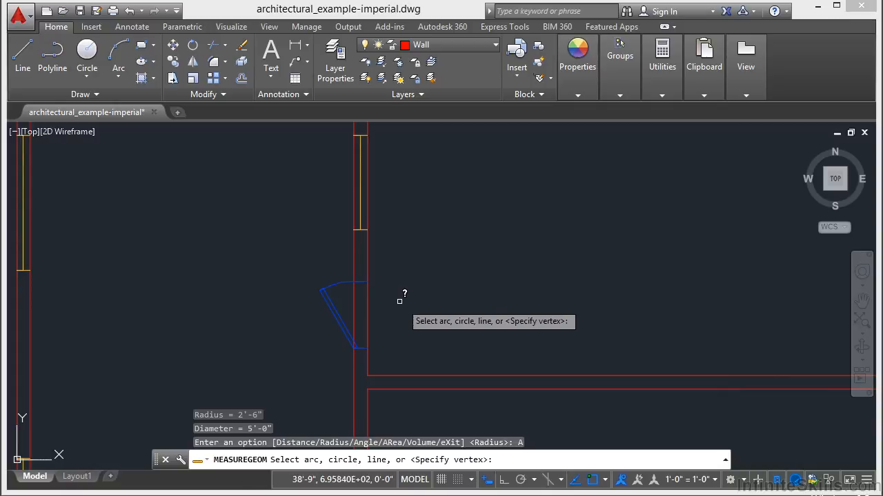
left_click(421, 374)
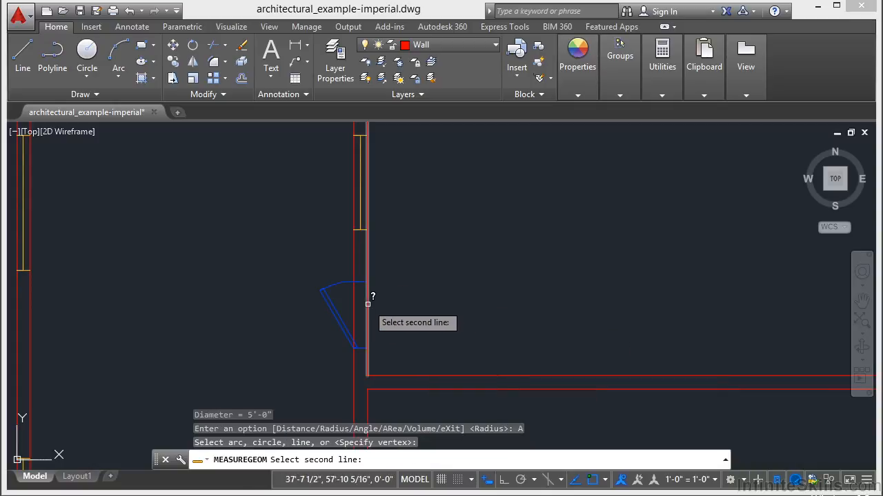
left_click(368, 303)
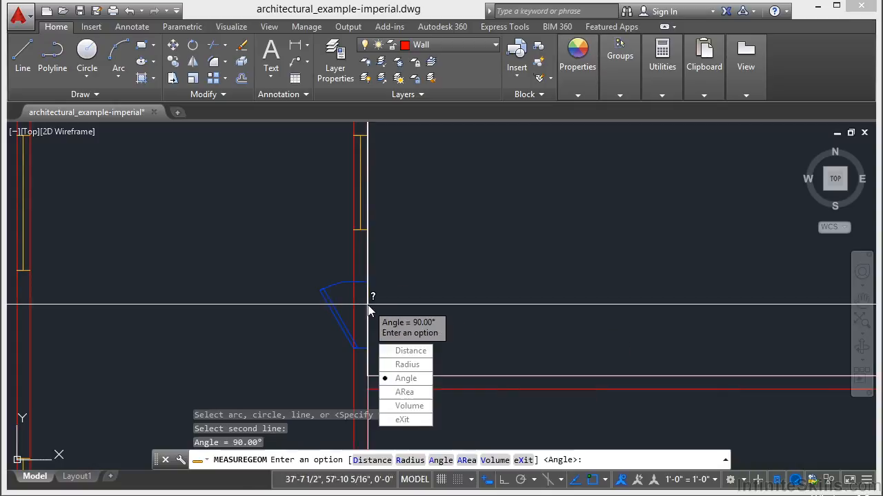
Measure the inner floor area of the uppermost room beside the corridor, using the Area option through all four corners.
left_click(408, 392)
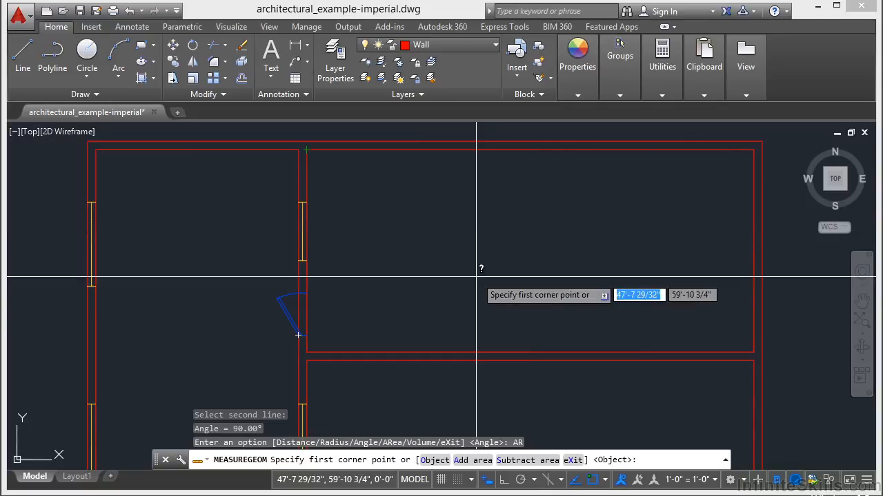
left_click(310, 346)
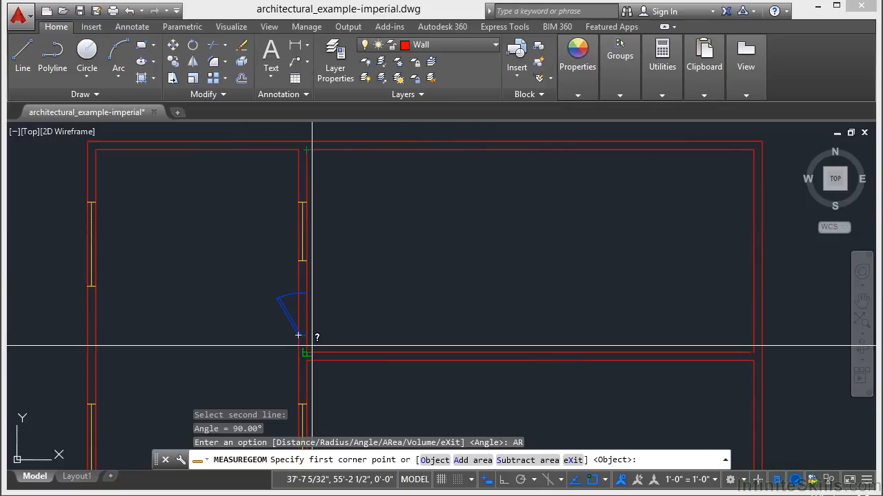
left_click(753, 348)
left_click(753, 149)
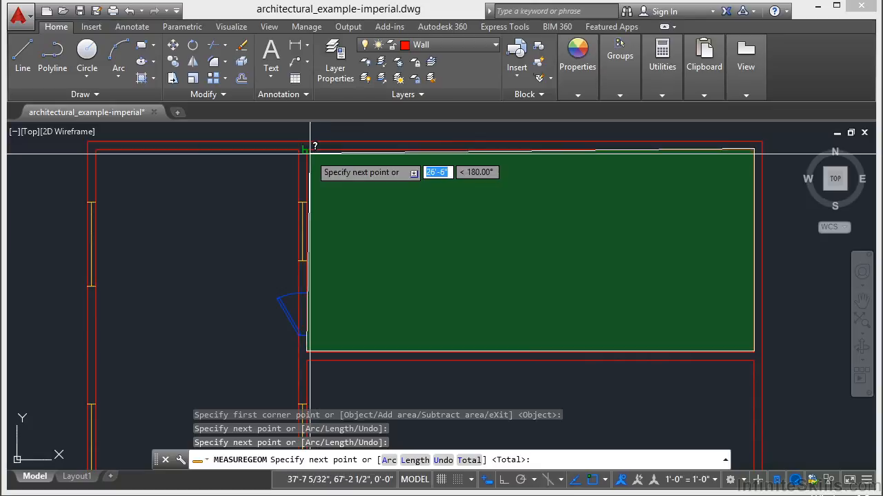
left_click(309, 152)
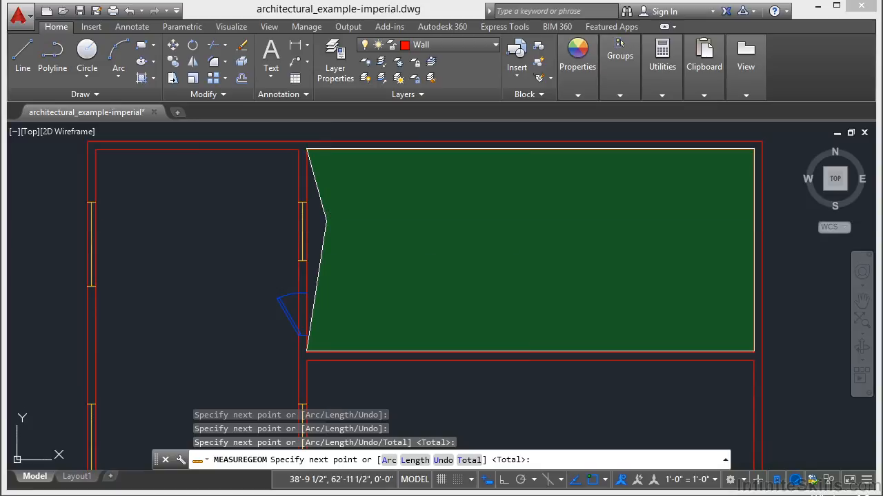
key("Return")
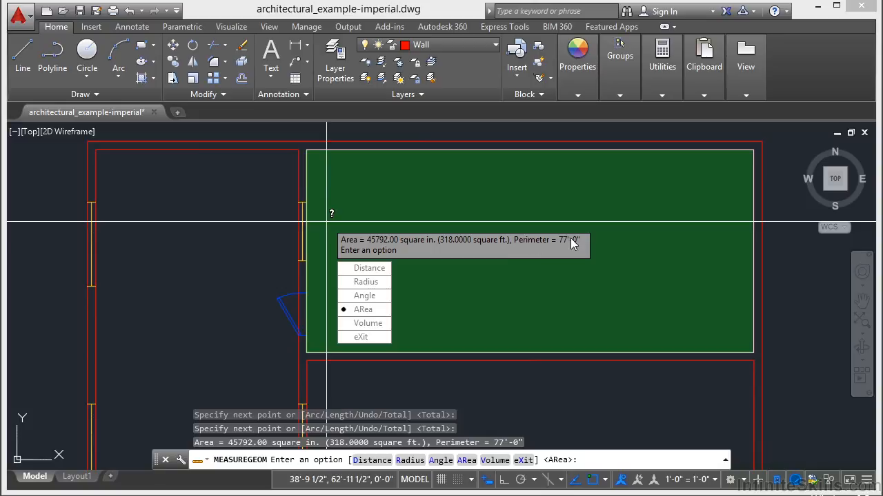
Measure the whole building's footprint in Add area mode, through the four outer corners of the exterior walls.
left_click(356, 310)
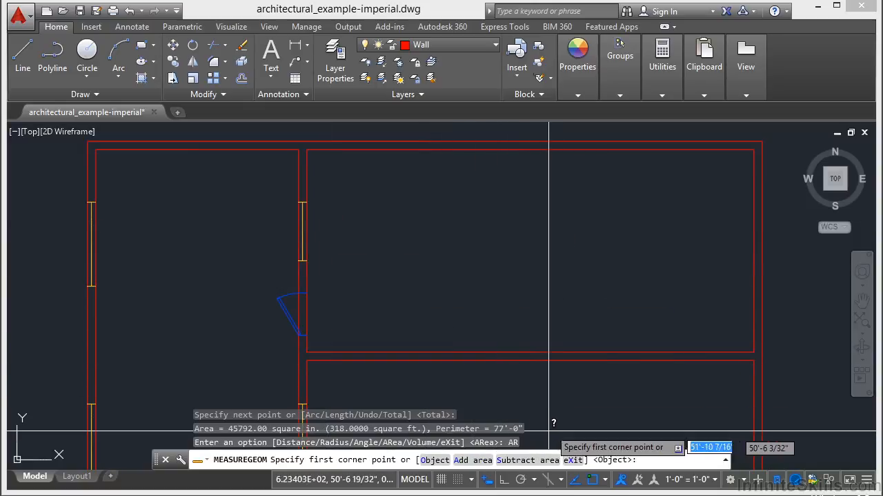
scroll(444, 245, "down", 4)
middle_click_drag(447, 236, 434, 188)
scroll(423, 207, "down", 2)
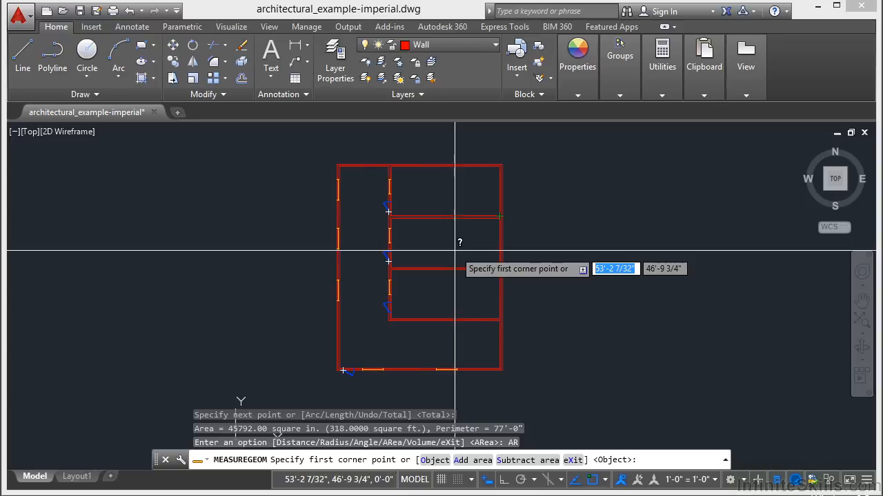
type("a")
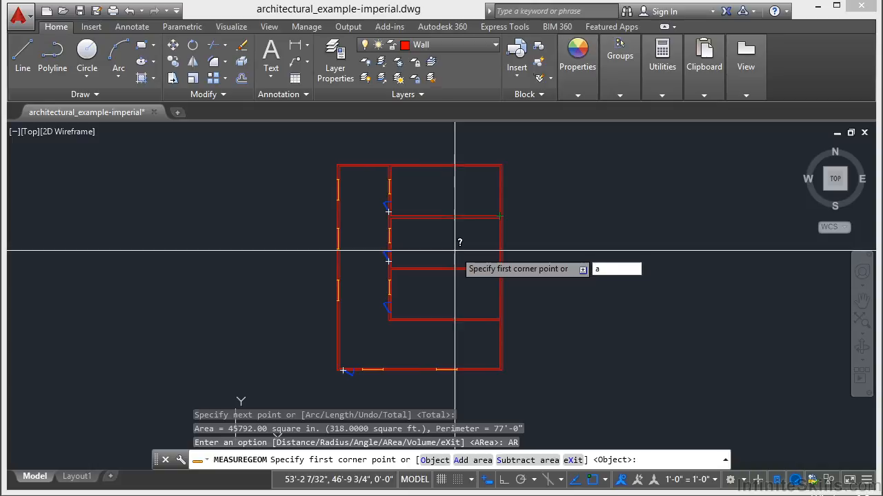
key("Return")
scroll(496, 149, "up", 4)
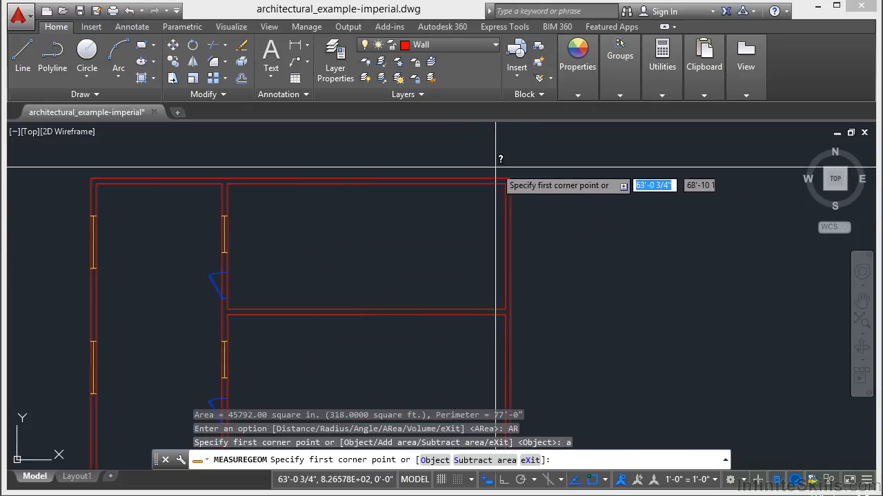
left_click(510, 178)
left_click(91, 179)
scroll(135, 160, "down", 2)
middle_click_drag(173, 277, 241, 133)
scroll(176, 337, "up", 4)
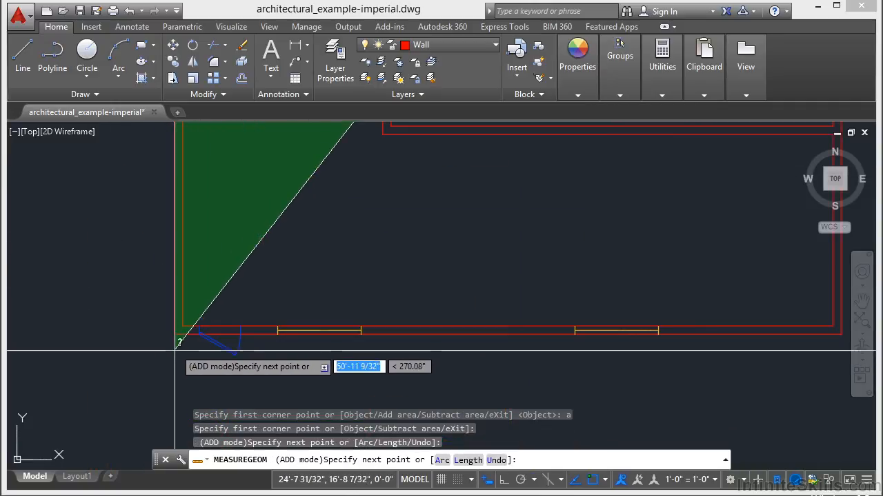
left_click(176, 331)
scroll(78, 333, "down", 2)
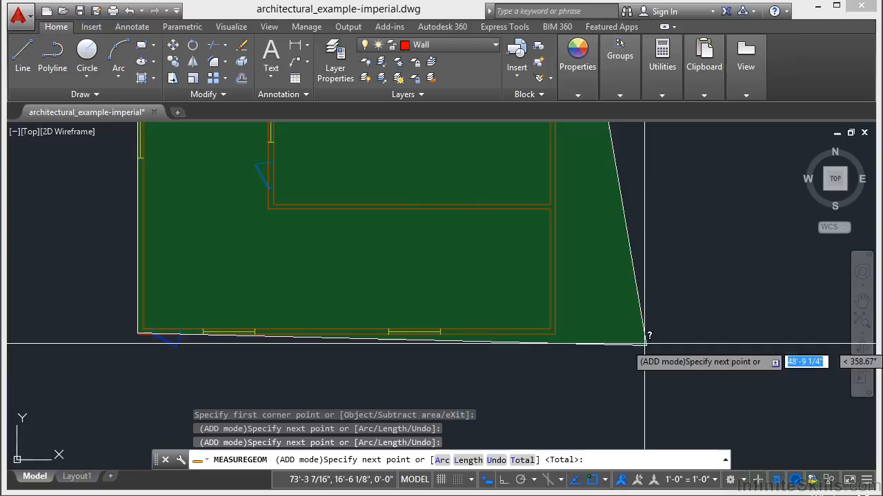
left_click(554, 333)
scroll(516, 266, "down", 2)
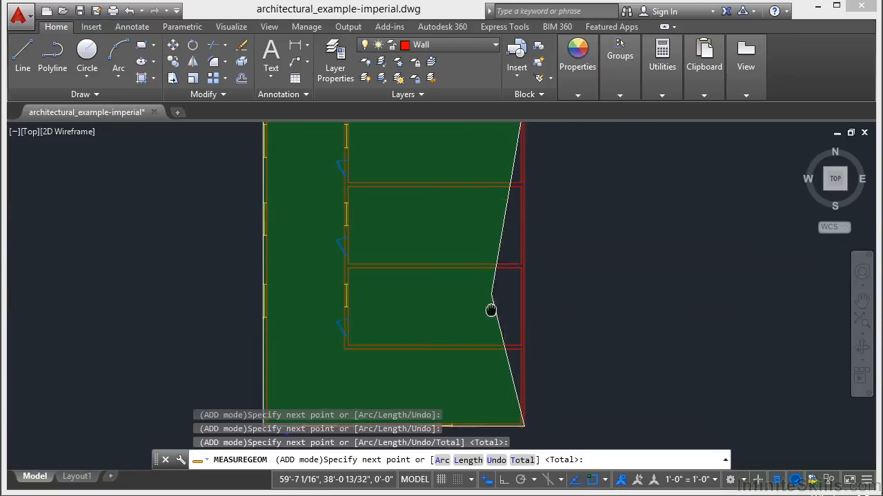
scroll(518, 291, "down", 2)
key("Return")
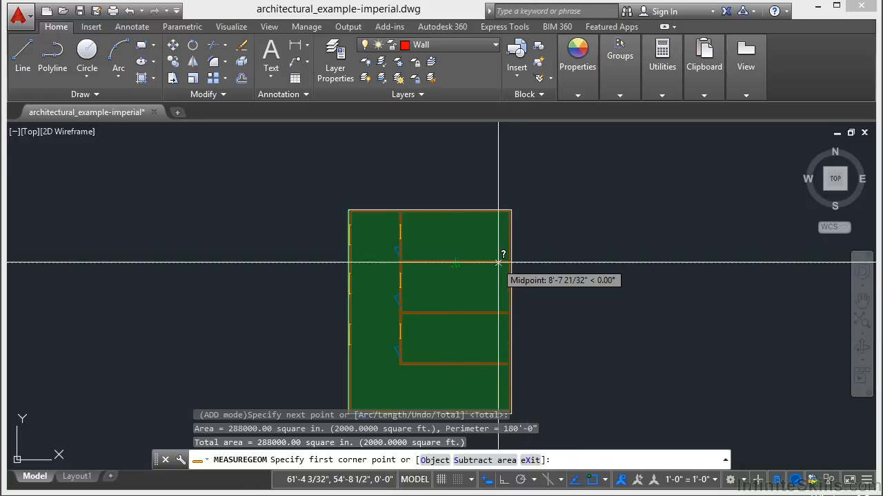
Subtract the middle room's inner area from the building total in Subtract area mode, through its four corners, and finish the area measurement.
type("s")
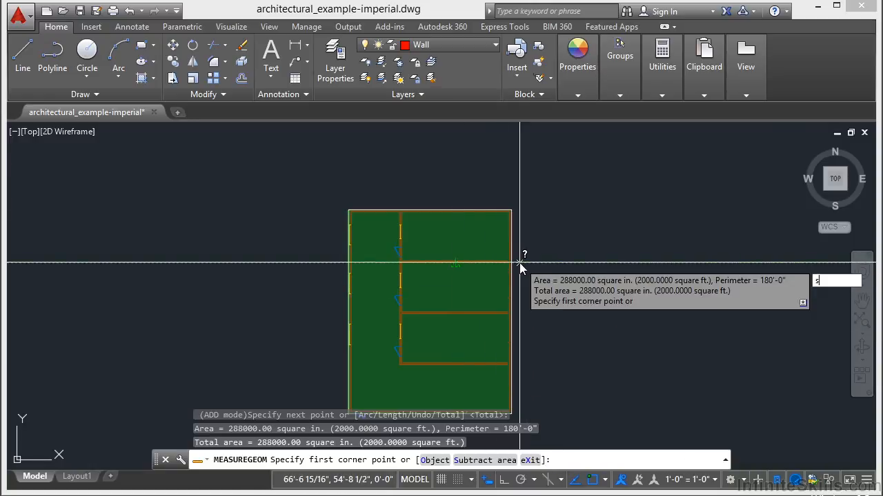
key("Return")
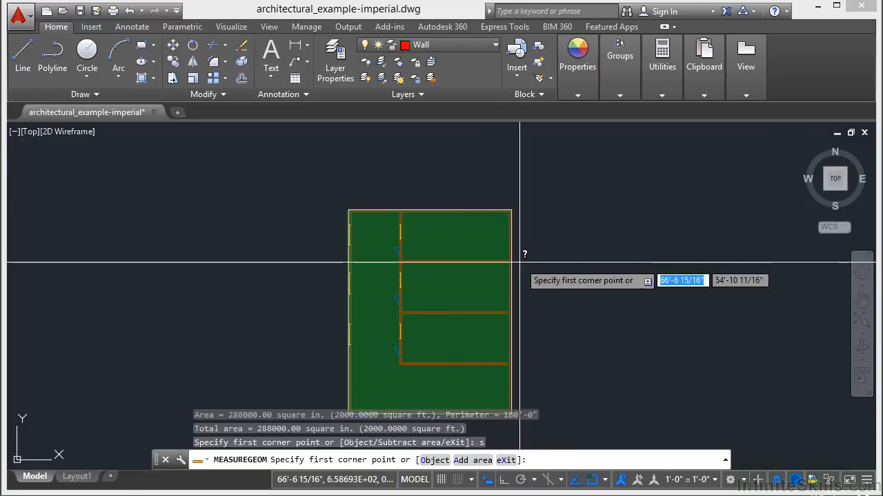
scroll(495, 295, "up", 4)
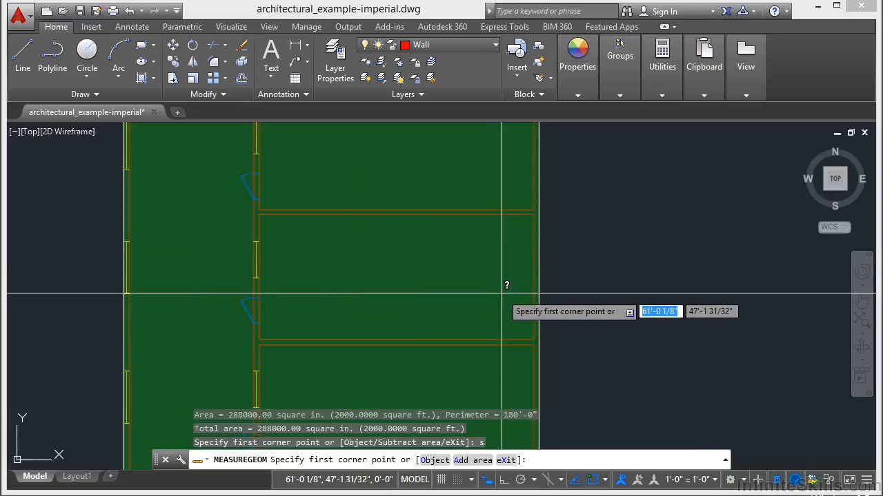
left_click(535, 215)
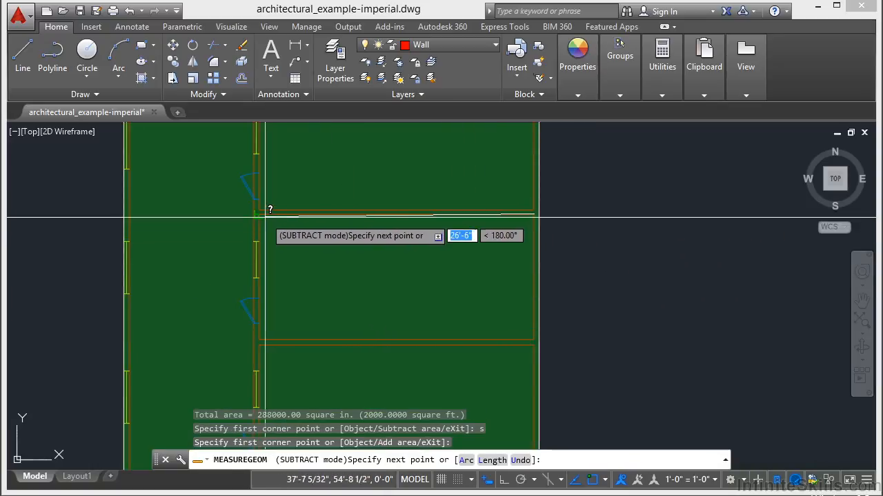
left_click(260, 215)
left_click(260, 336)
scroll(534, 336, "up", 3)
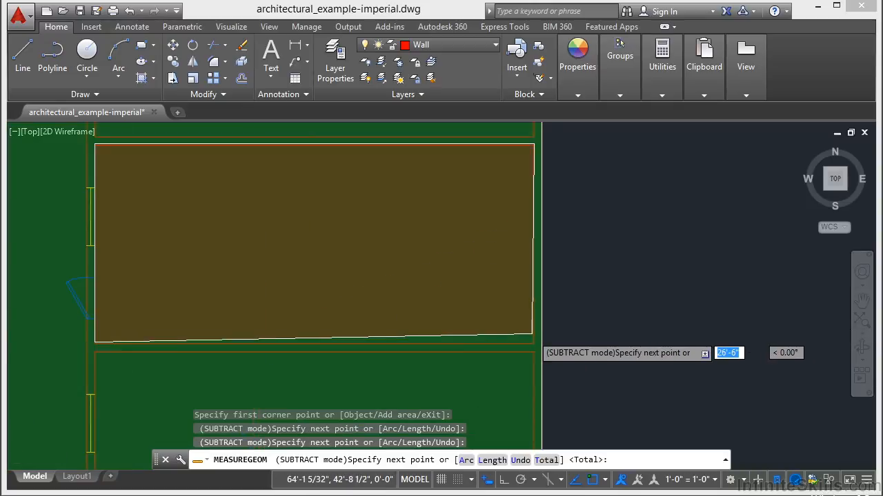
left_click(533, 337)
scroll(533, 337, "down", 3)
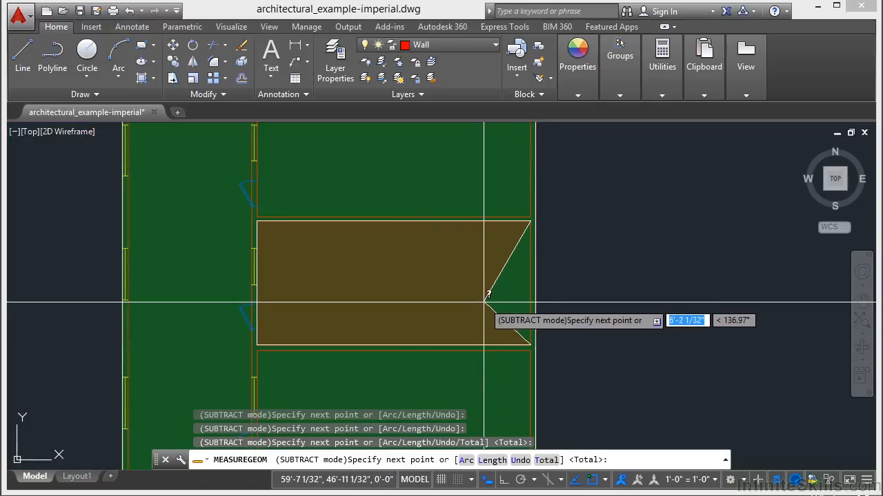
key("Return")
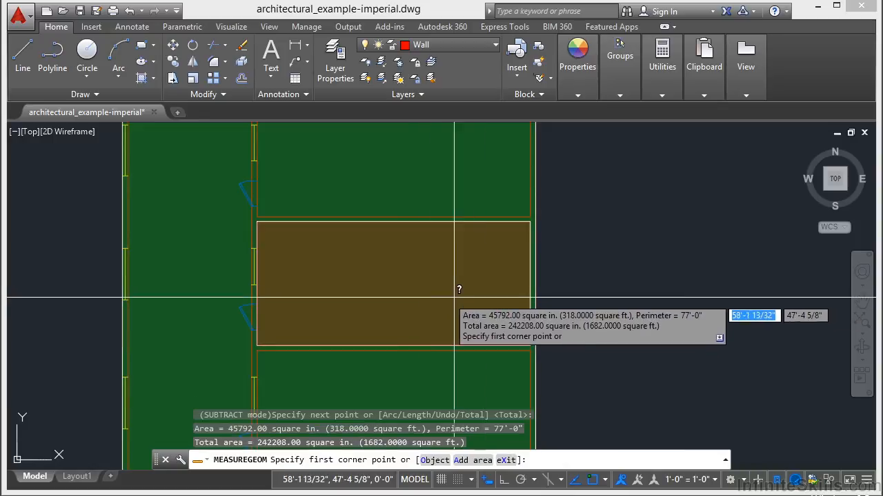
key("Return")
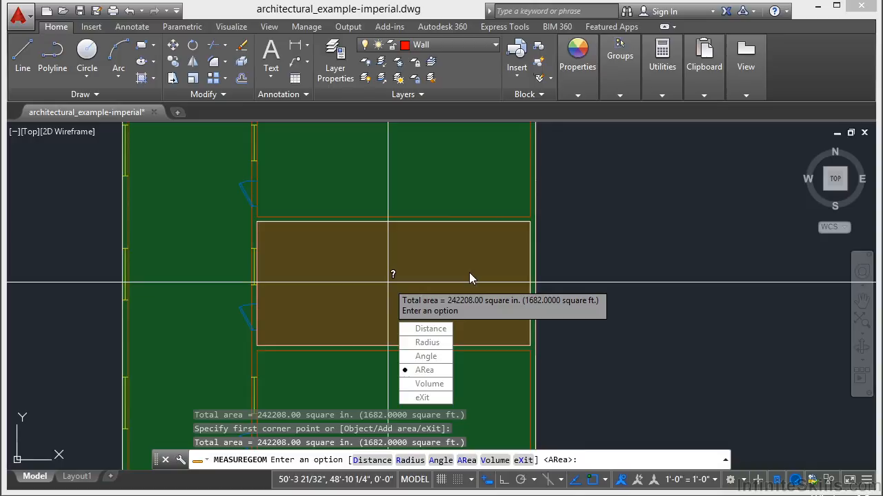
Measure the middle room's volume through its four inner corners with a height of 10', and exit the measuring command.
left_click(430, 384)
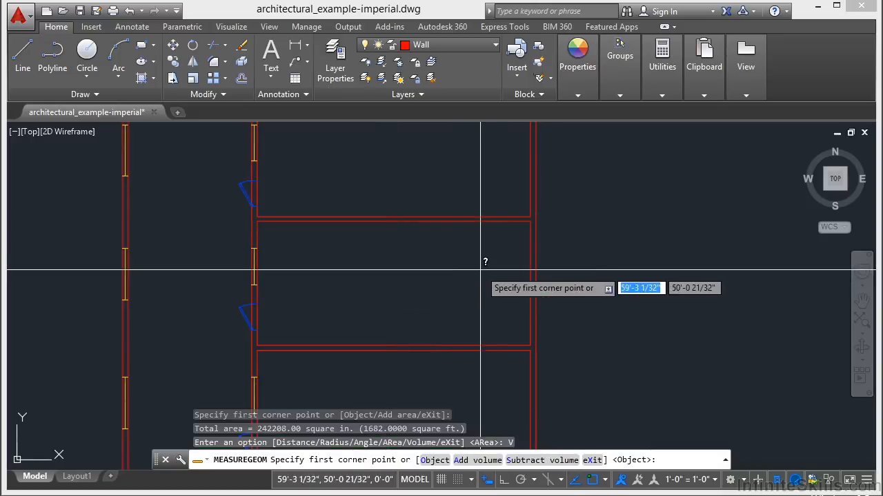
left_click(529, 220)
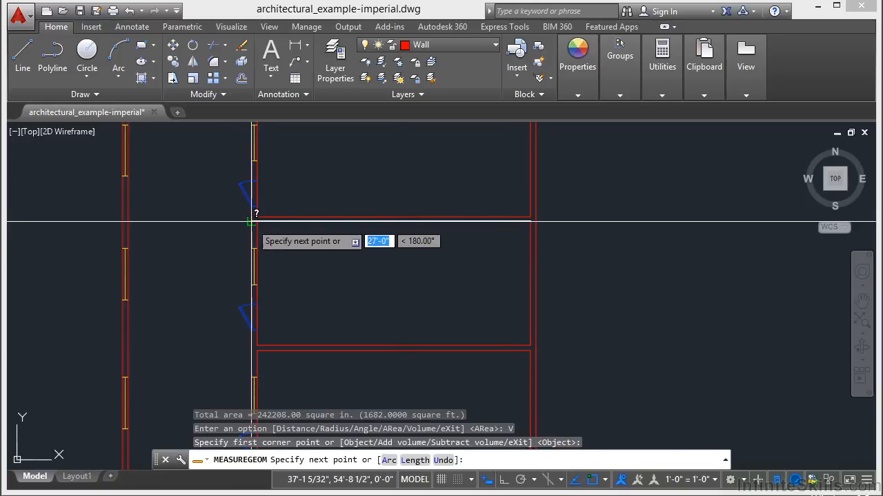
left_click(256, 220)
left_click(257, 344)
left_click(529, 343)
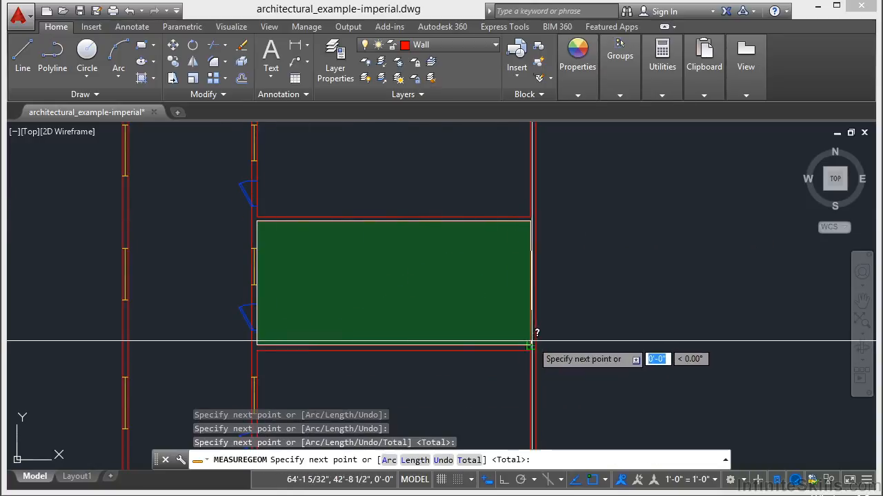
key("Return")
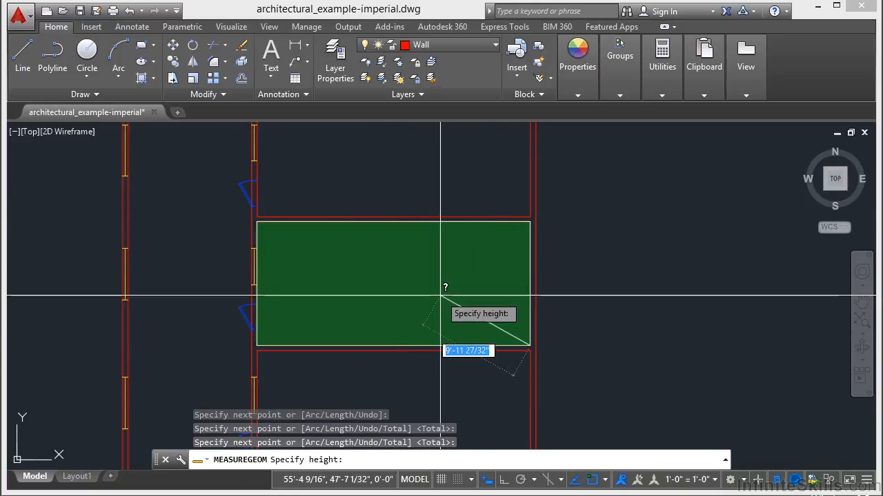
type("1")
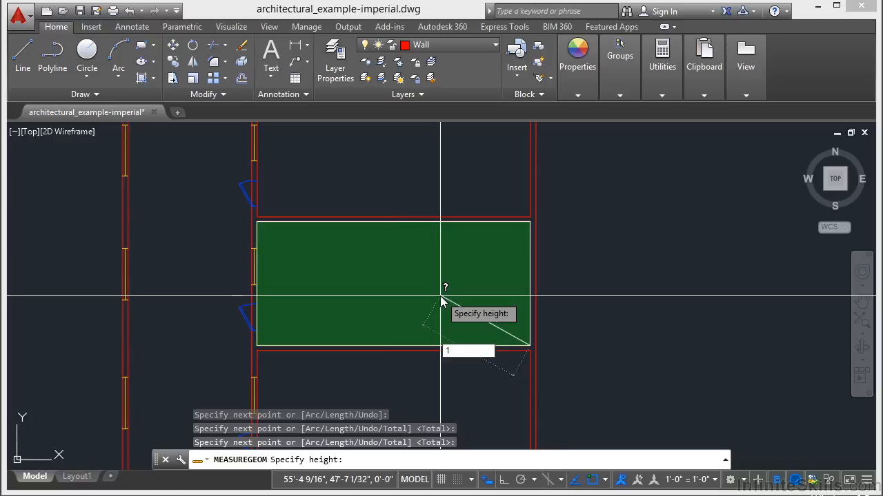
type("0")
key("Return")
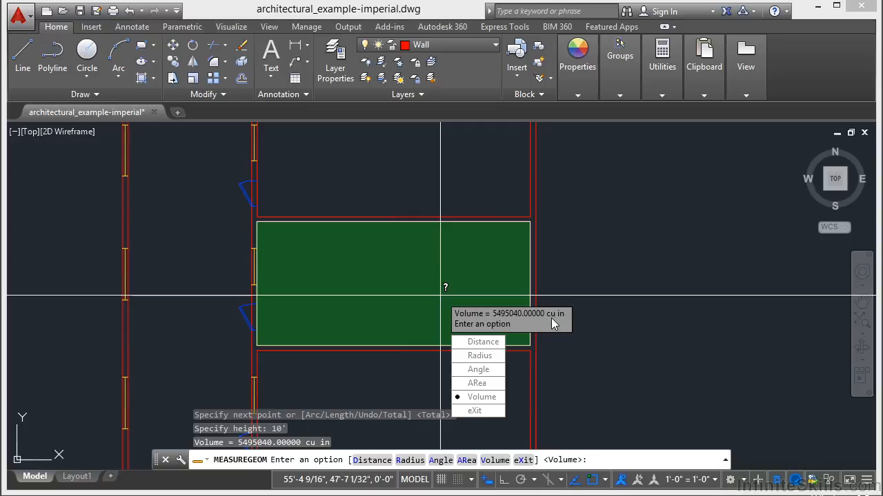
type("X")
key("Return")
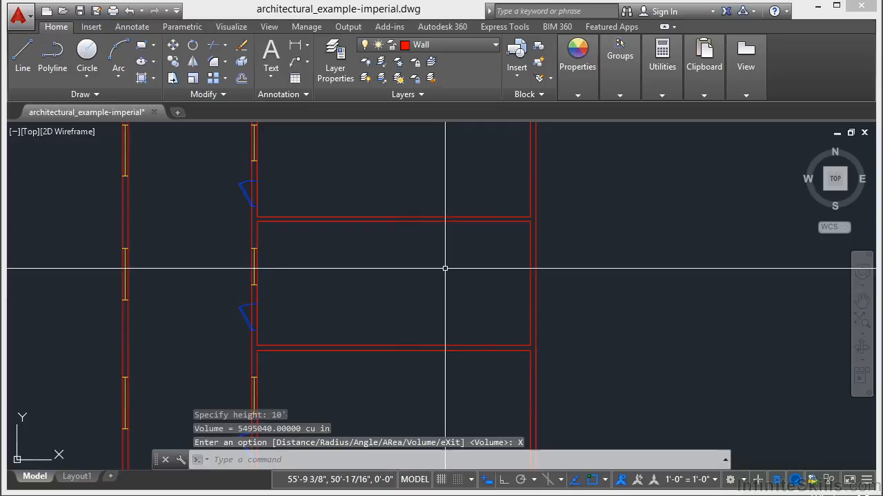
scroll(444, 267, "down", 6)
middle_click_drag(438, 290, 443, 280)
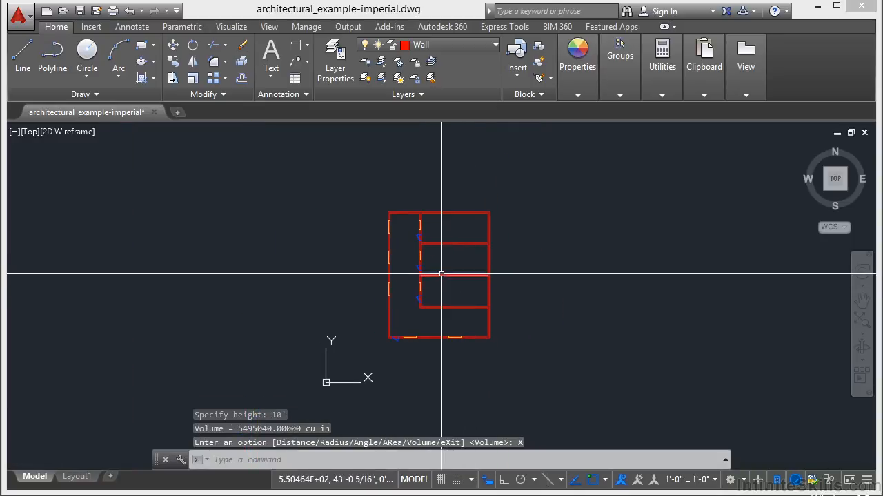